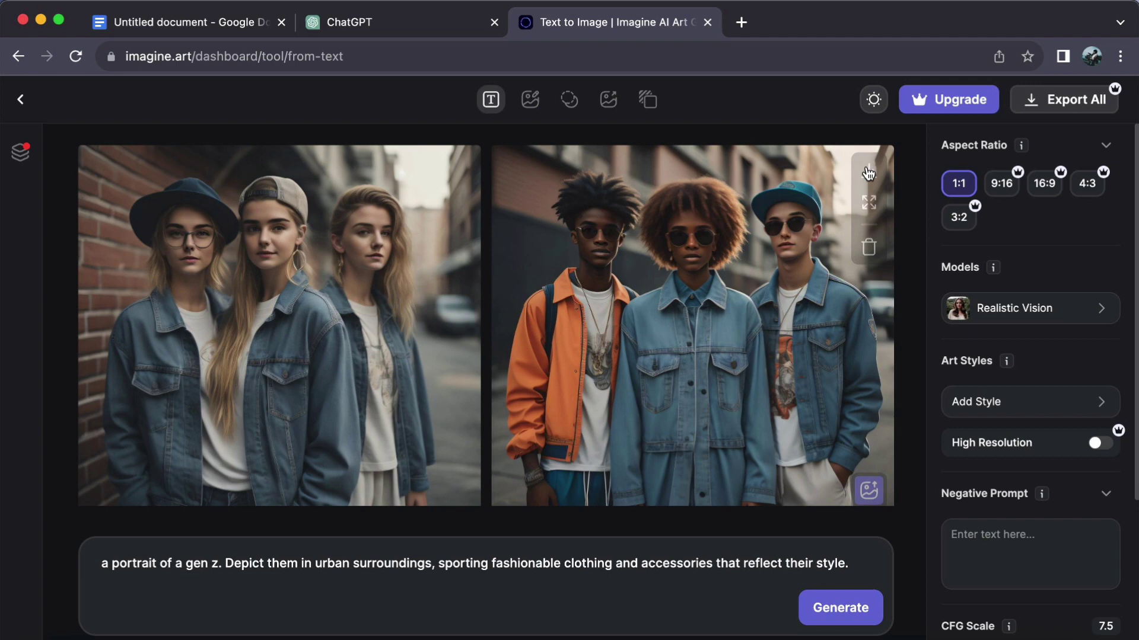
Step: Download the upscaled second portrait of three young people in denim jackets as PNG
left_click(664, 333)
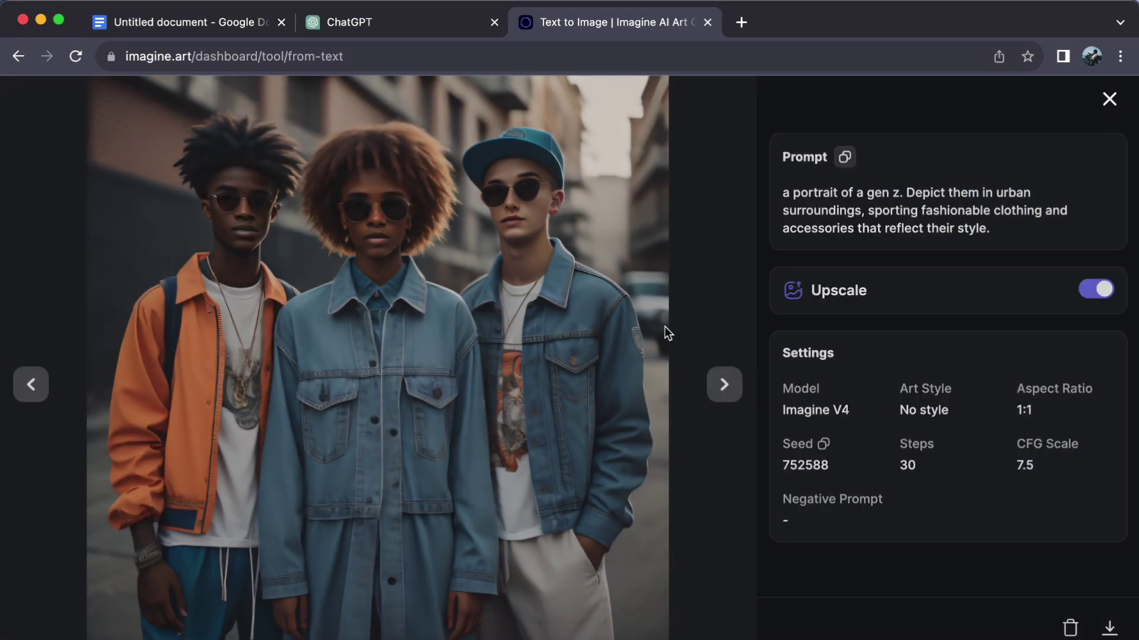
left_click(1111, 628)
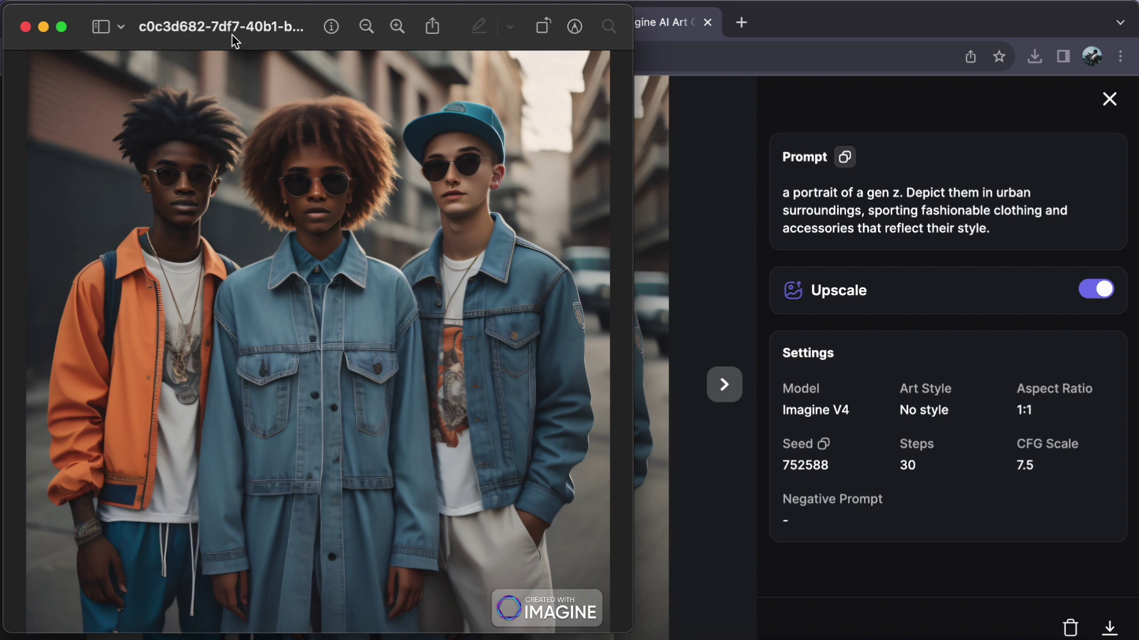
Step: Move the Preview window showing the downloaded portrait, then close it
mouse_move(231, 44)
left_mouse_down()
mouse_move(537, 86)
mouse_move(537, 55)
left_mouse_up()
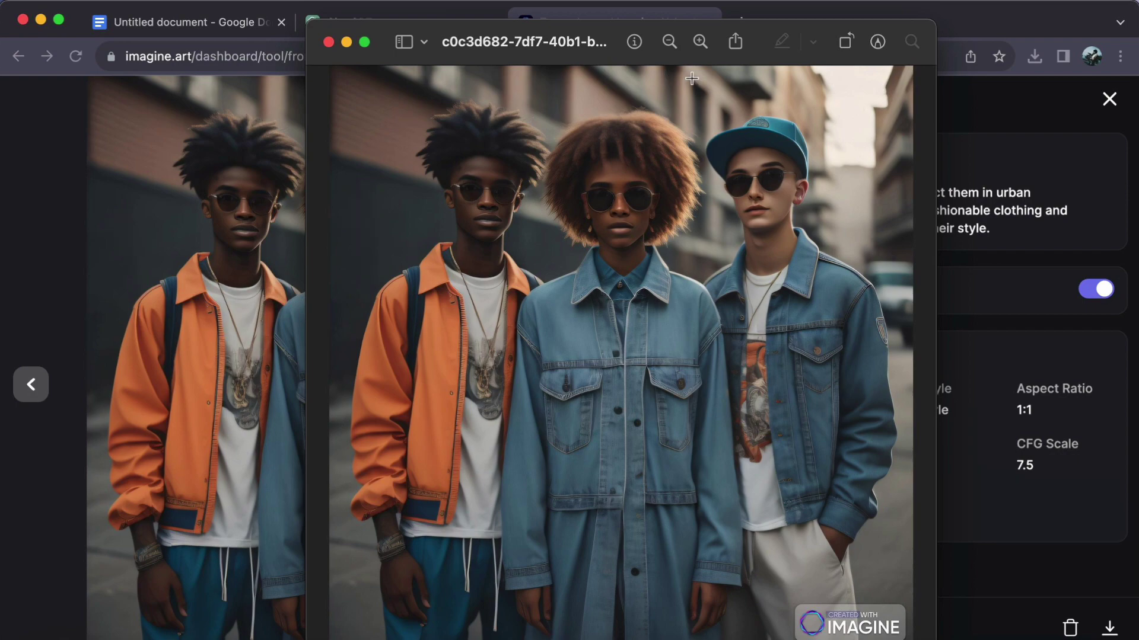
left_click(328, 42)
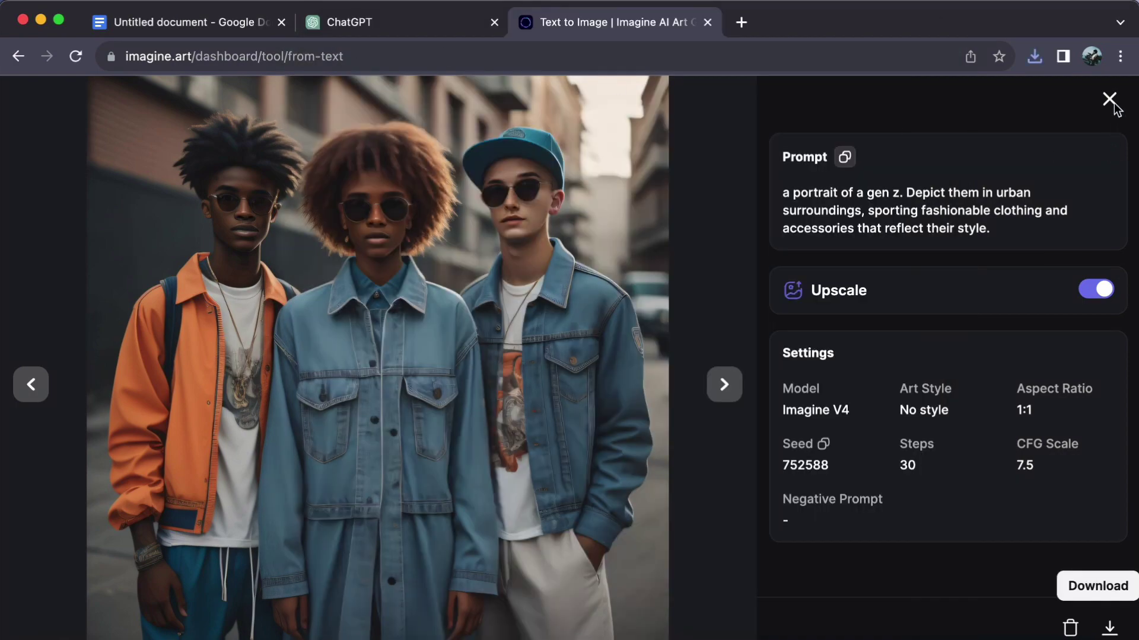